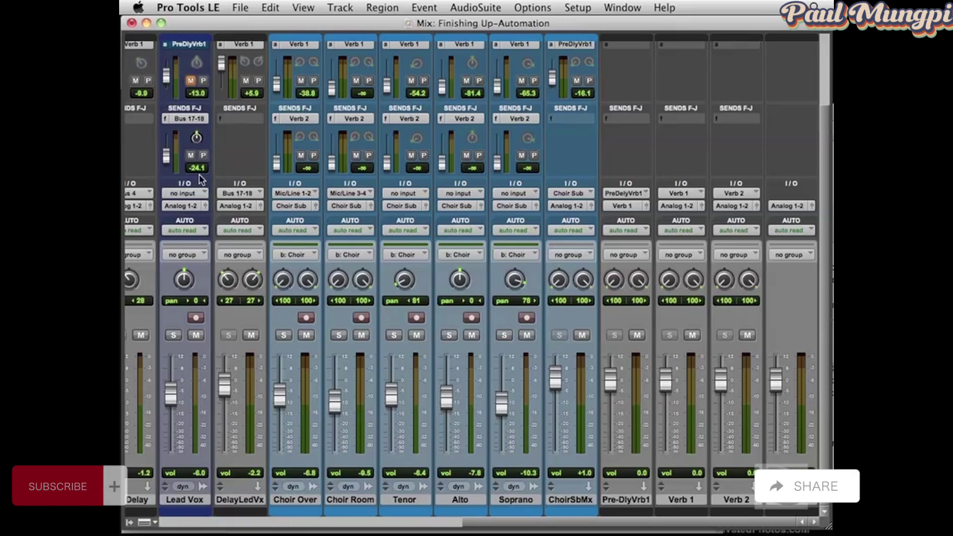
- Play back the mix to check the lead vocal and choir channel levels
{"action": "key", "text": "space"}
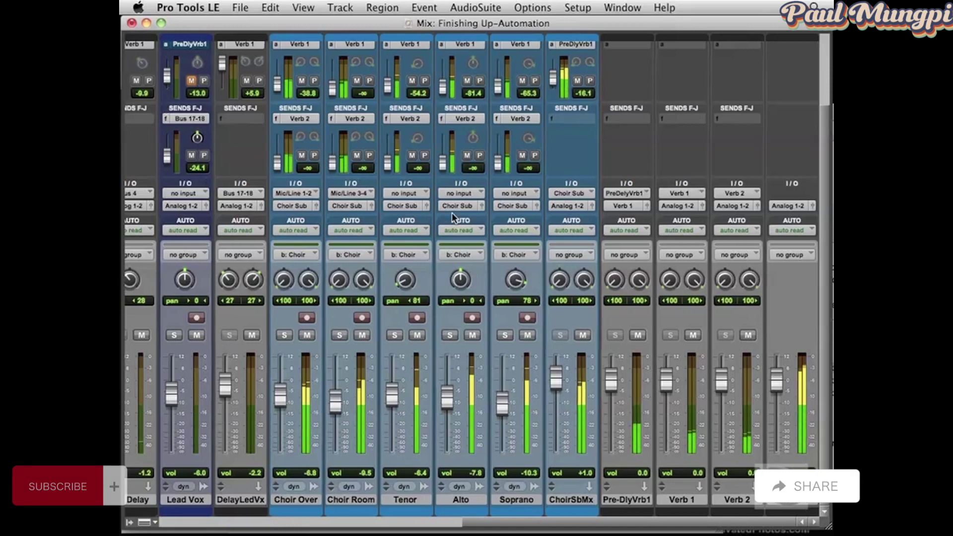
{"action": "scroll", "coordinate": [451, 216], "scroll_direction": "left", "scroll_amount": 2}
{"action": "scroll", "coordinate": [452, 212], "scroll_direction": "left", "scroll_amount": 2}
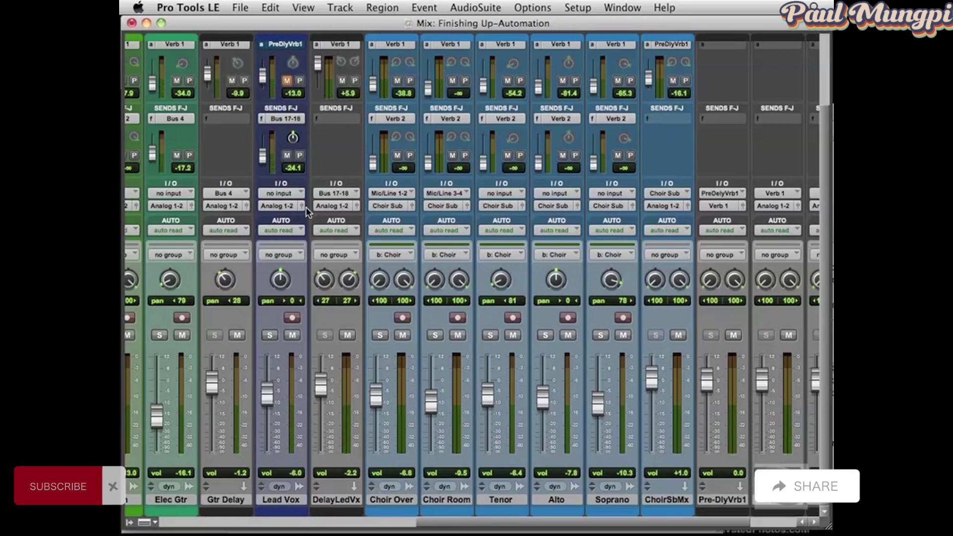
- Switch to the Edit window and increase the height of the Lead Vox track
{"action": "key", "text": "super+equal"}
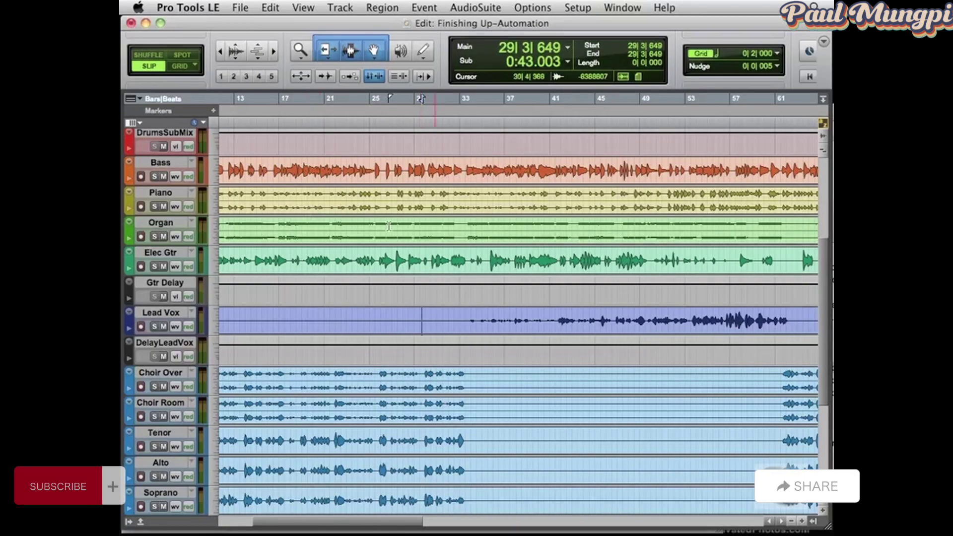
{"action": "key", "text": "ctrl+Up"}
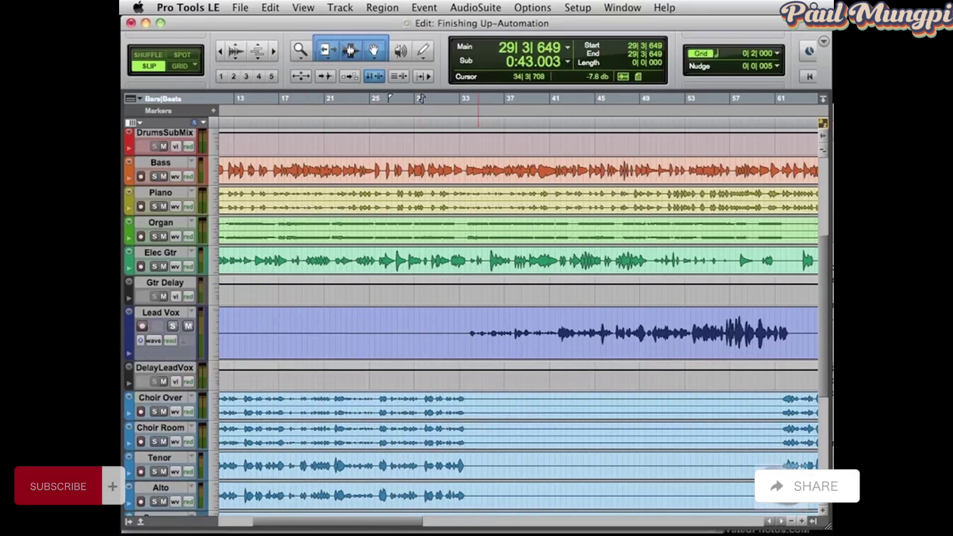
{"action": "key", "text": "ctrl+Up"}
{"action": "key", "text": "ctrl+Down"}
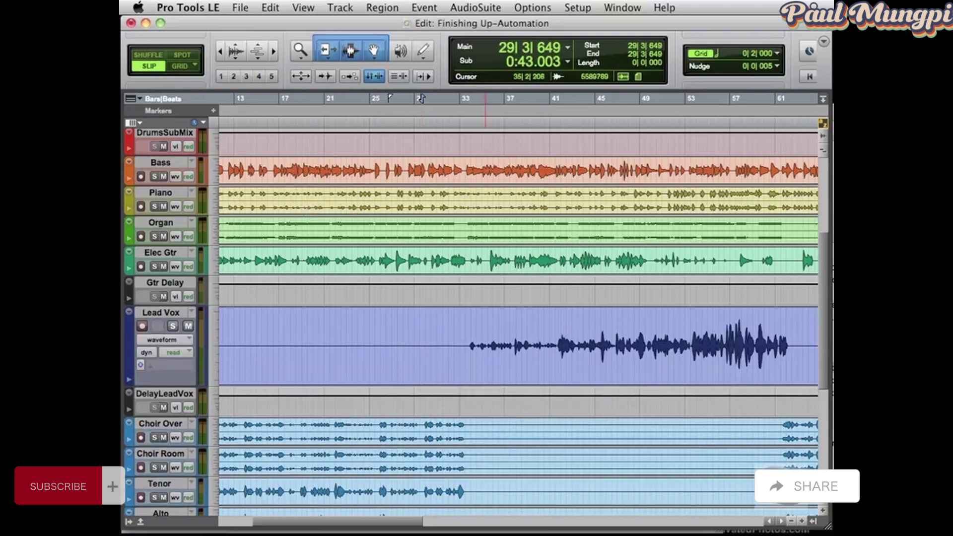
- Play the Lead Vox from about bar 41 and from its quiet entry near bar 33 to compare the levels
{"action": "left_click", "coordinate": [467, 339]}
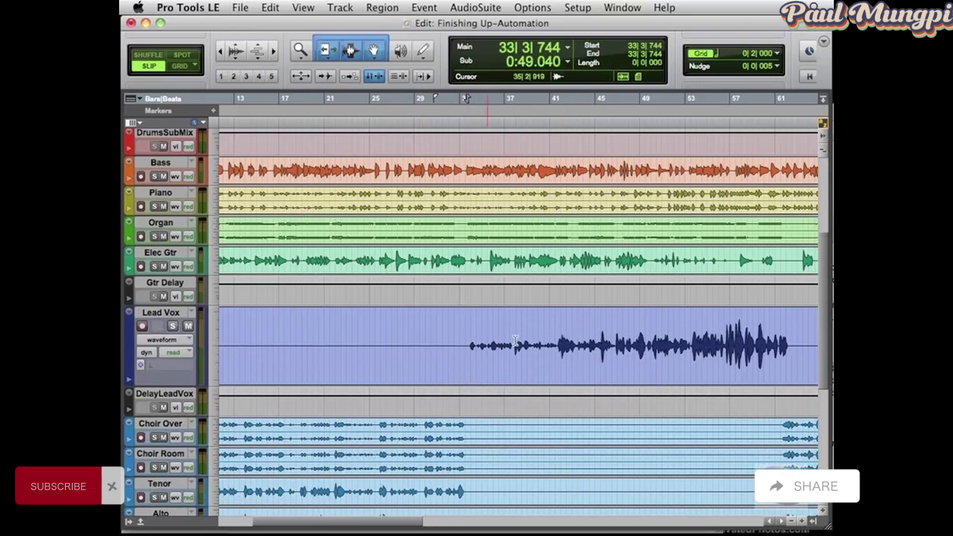
{"action": "left_click", "coordinate": [558, 337]}
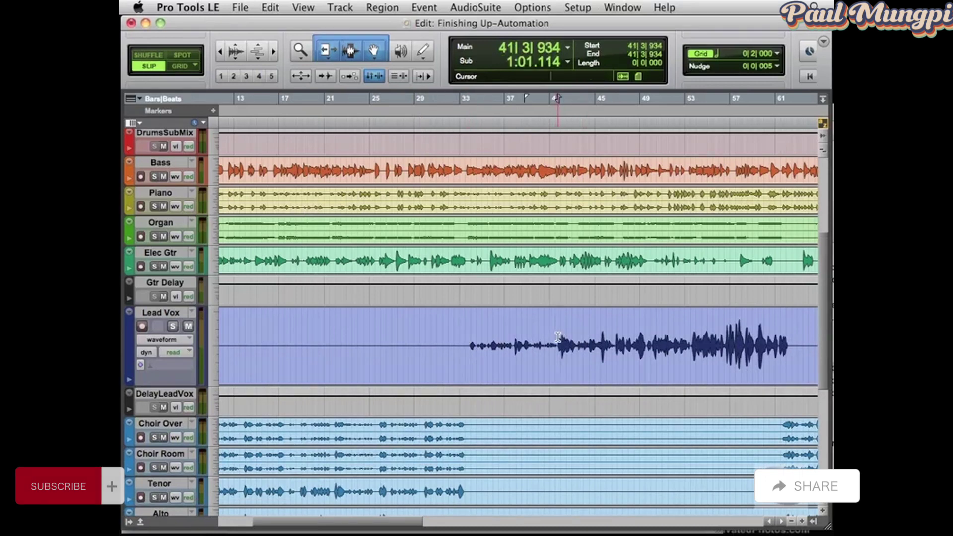
{"action": "key", "text": "space"}
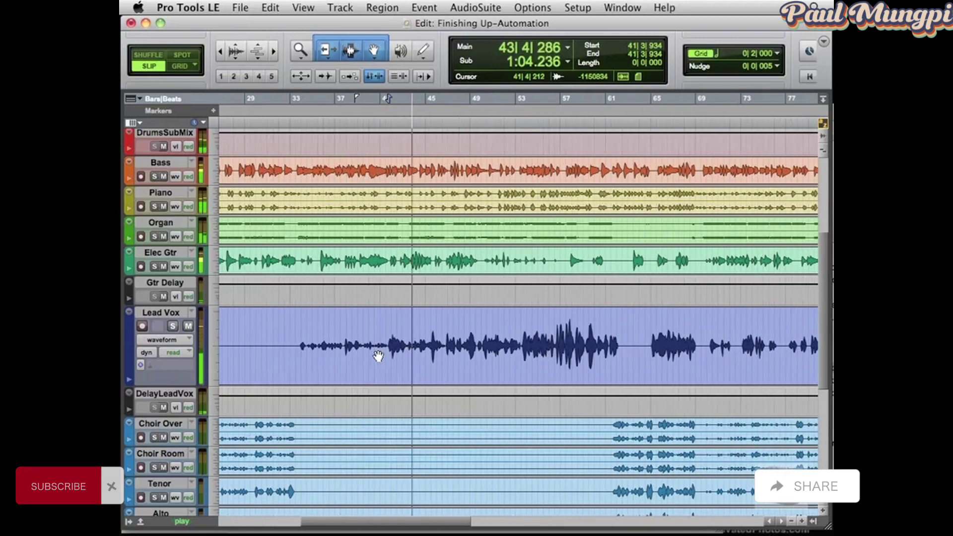
{"action": "key", "text": "space"}
{"action": "left_click", "coordinate": [428, 331]}
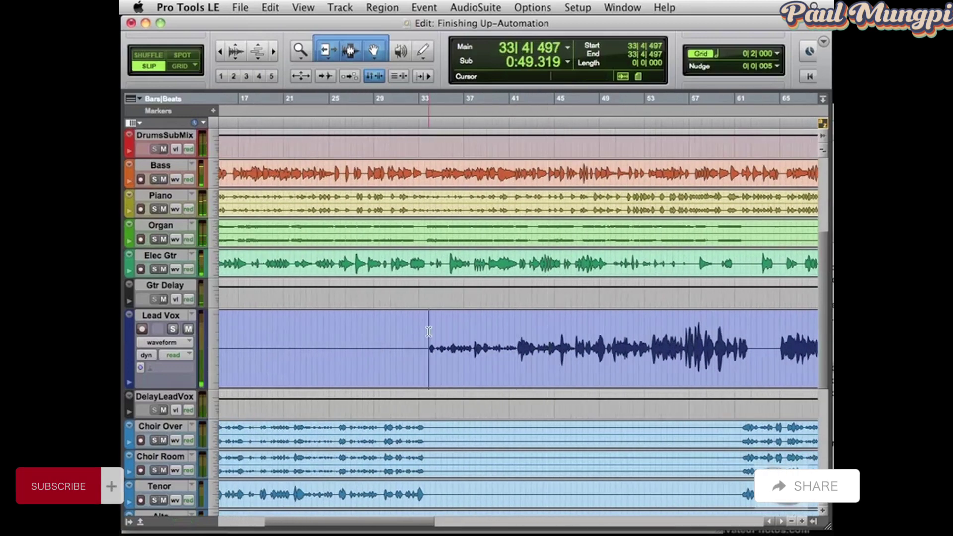
{"action": "key", "text": "space"}
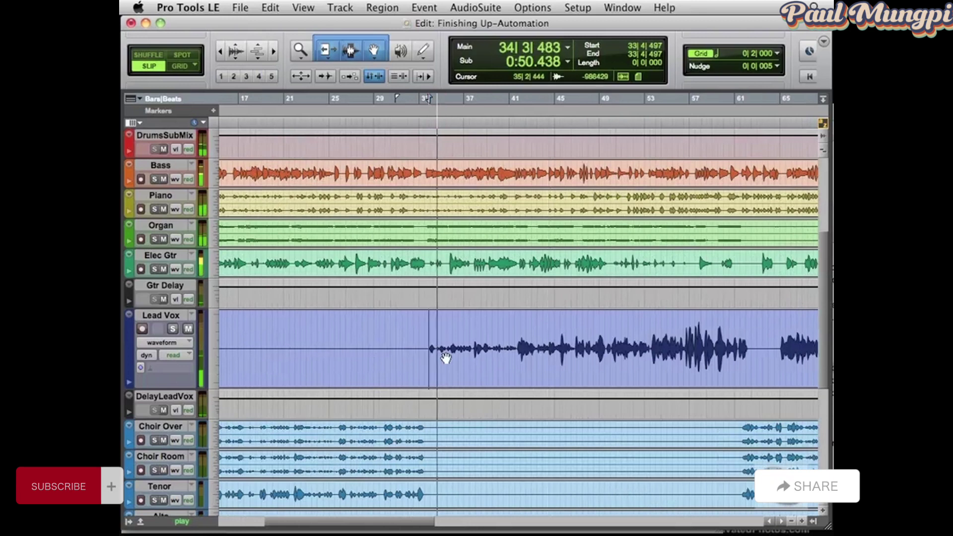
{"action": "key", "text": "space"}
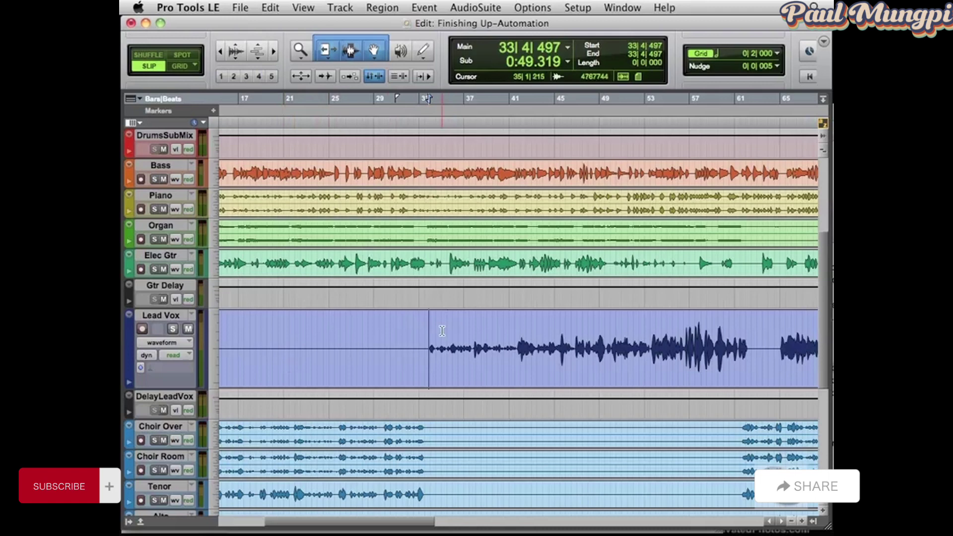
- Show the Lead Vox volume automation lane and enlarge its height
{"action": "left_click", "coordinate": [129, 382]}
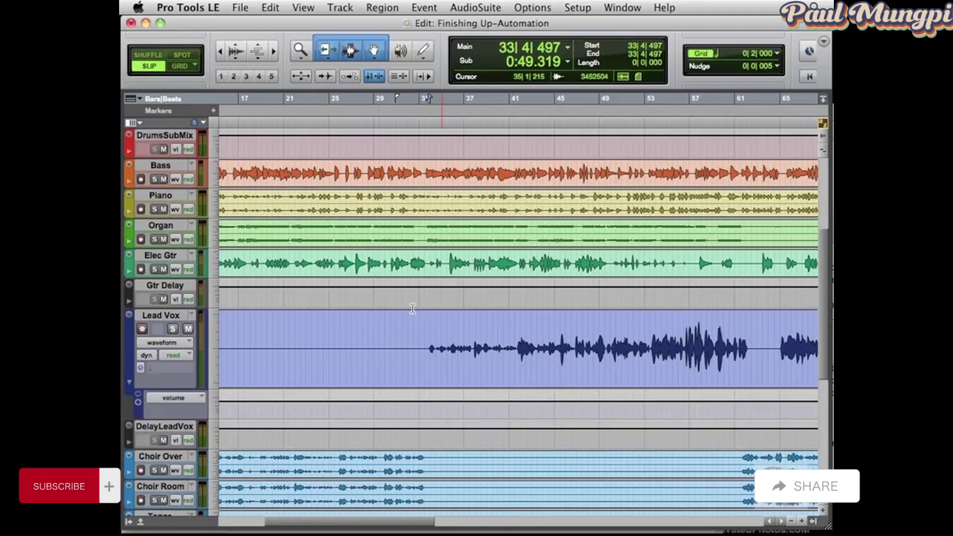
{"action": "scroll", "coordinate": [527, 213], "scroll_direction": "down", "scroll_amount": 5}
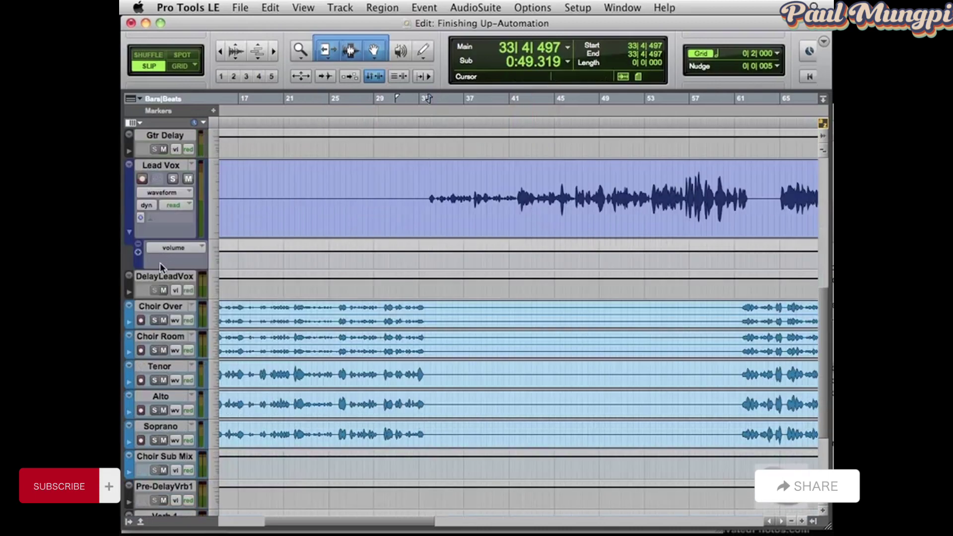
{"action": "left_click_drag", "start_coordinate": [160, 263], "coordinate": [162, 326]}
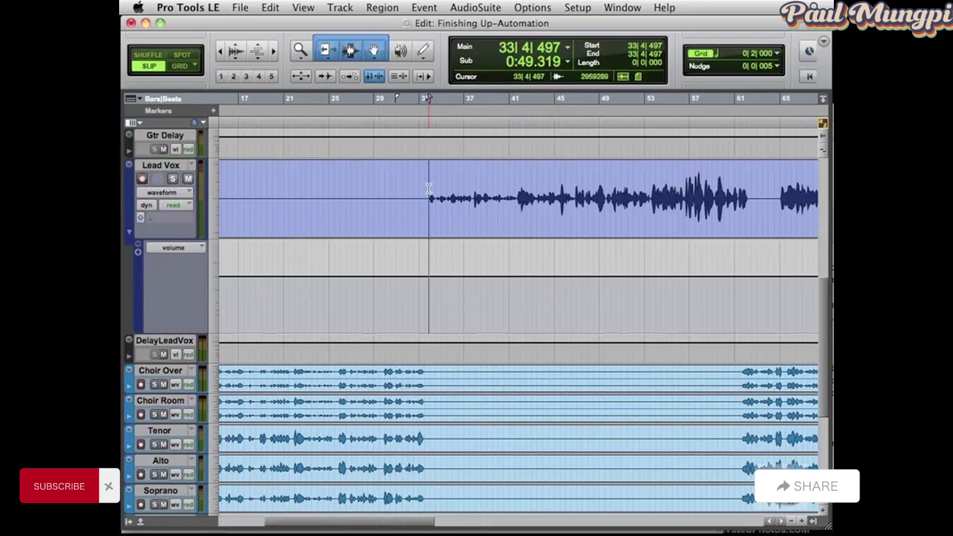
- Raise the volume automation of the quiet Lead Vox passage from about bar 33 to 41 and audition it from bar 32
{"action": "left_click_drag", "start_coordinate": [430, 187], "coordinate": [516, 192]}
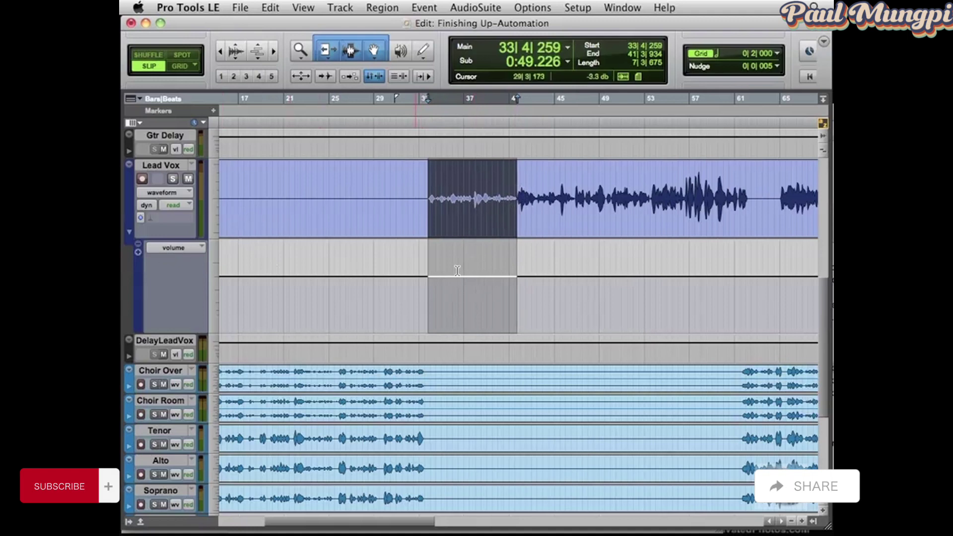
{"action": "left_click", "coordinate": [475, 254]}
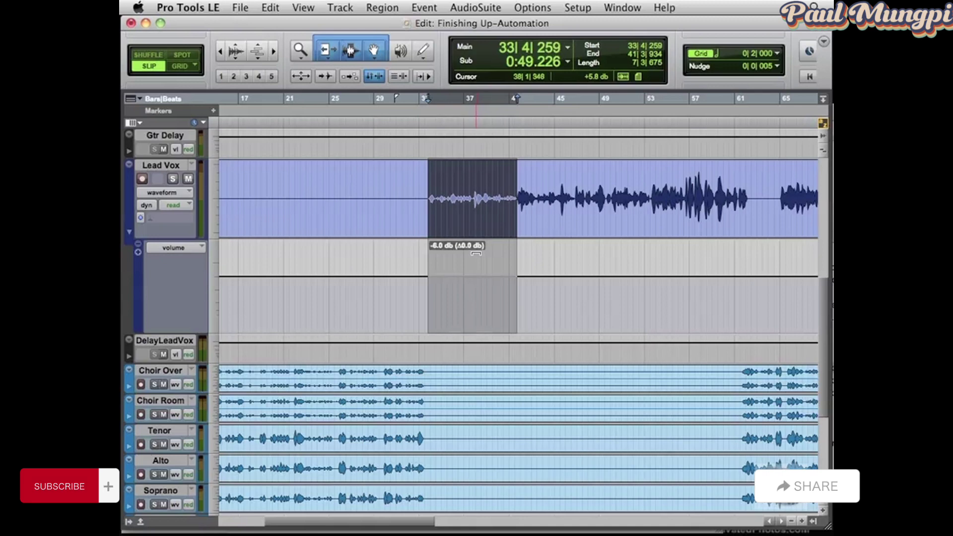
{"action": "left_click_drag", "start_coordinate": [476, 254], "coordinate": [476, 248]}
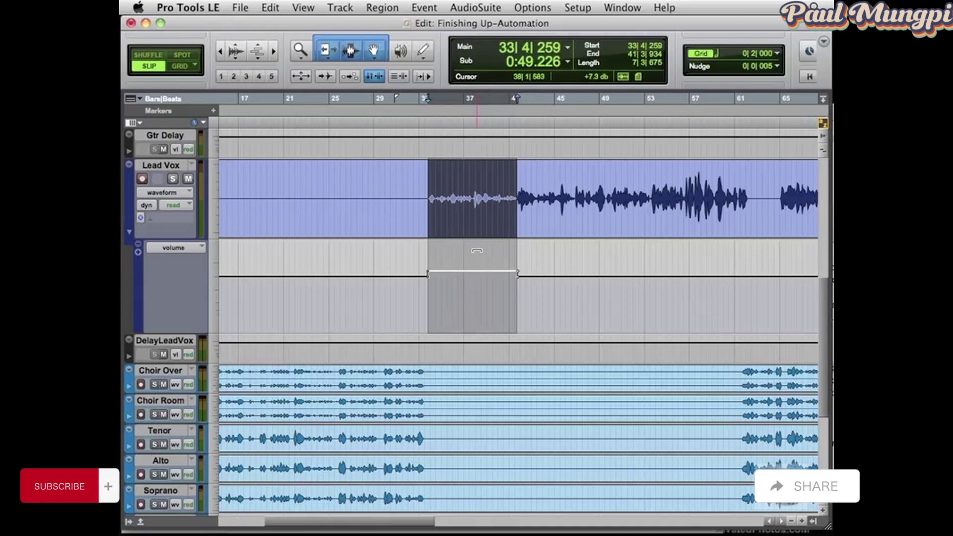
{"action": "left_click", "coordinate": [418, 289]}
{"action": "key", "text": "space"}
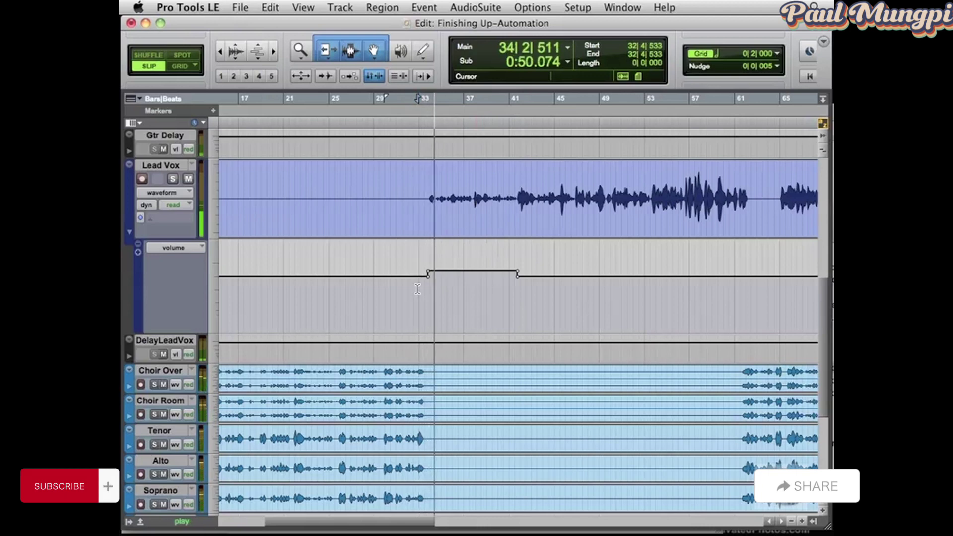
{"action": "key", "text": "space"}
- Readjust the raised Lead Vox passage to a slightly higher volume, playing across its end near bar 41 to judge the level
{"action": "left_click", "coordinate": [474, 250]}
{"action": "left_click_drag", "start_coordinate": [474, 250], "coordinate": [474, 251]}
{"action": "key", "text": "space"}
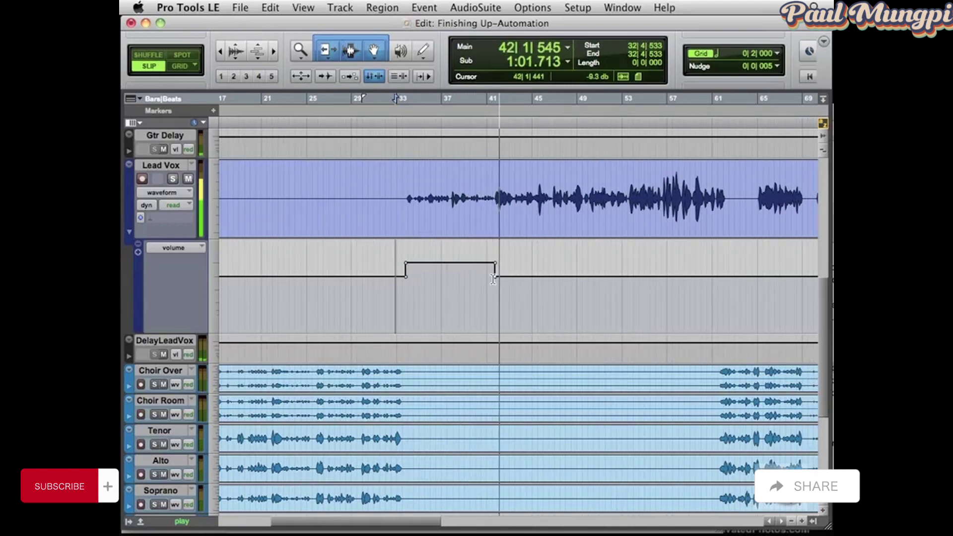
{"action": "key", "text": "space"}
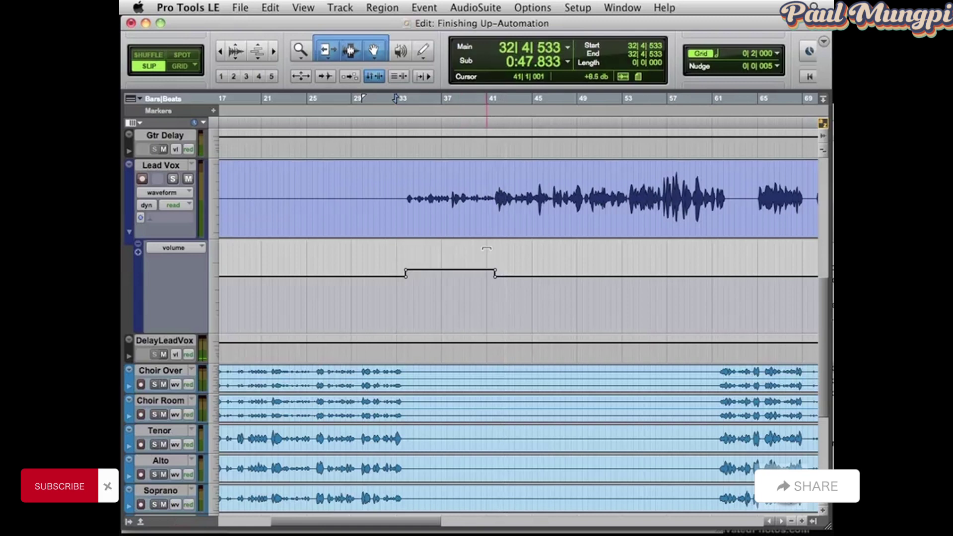
- Play the Lead Vox from bar 32 onward, checking the automation change near bar 41 and the following phrases
{"action": "key", "text": "super+bracketright"}
{"action": "scroll", "coordinate": [585, 270], "scroll_direction": "right", "scroll_amount": 3}
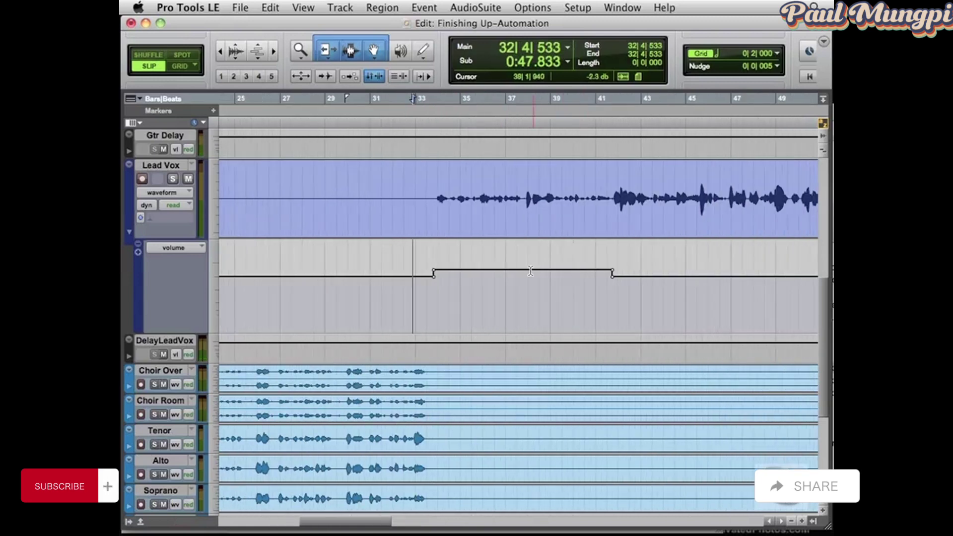
{"action": "key", "text": "space"}
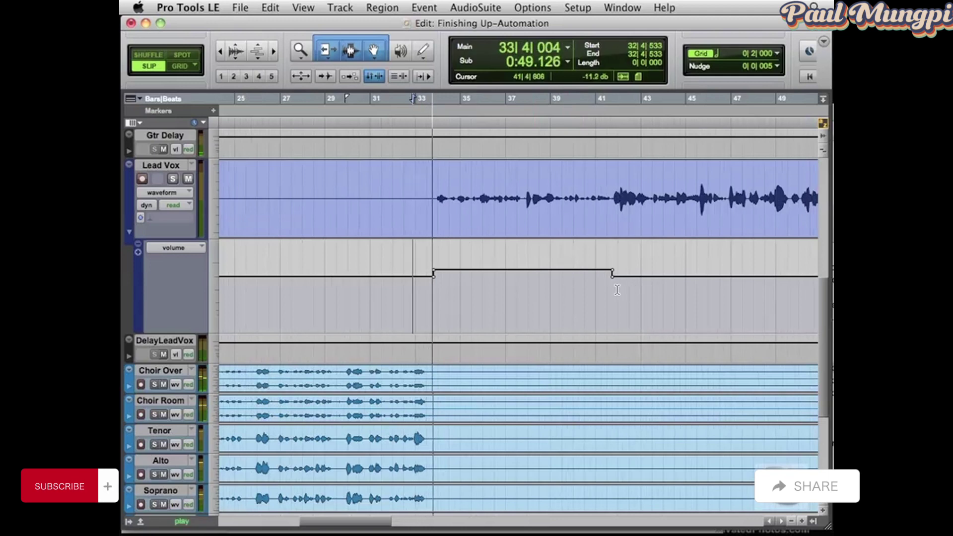
{"action": "scroll", "coordinate": [614, 290], "scroll_direction": "right", "scroll_amount": 3}
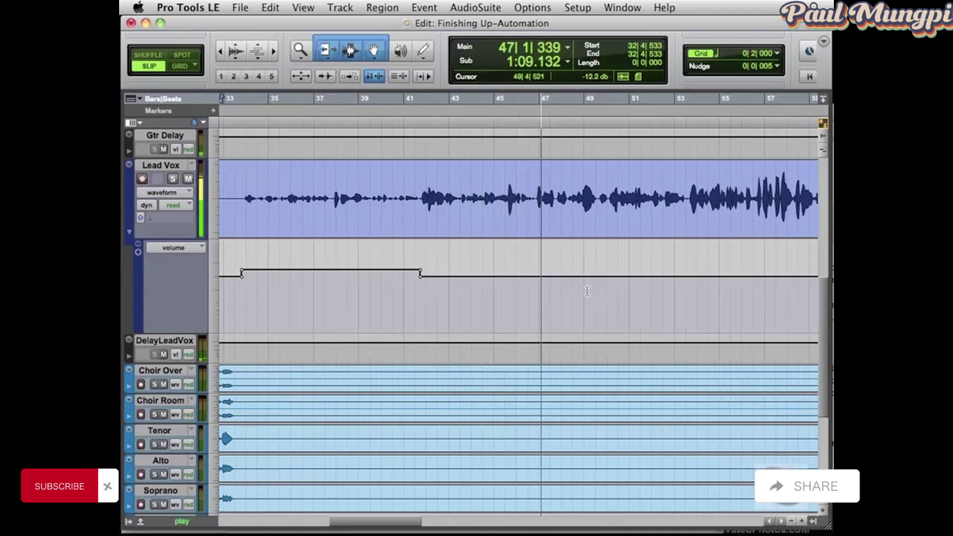
{"action": "key", "text": "space"}
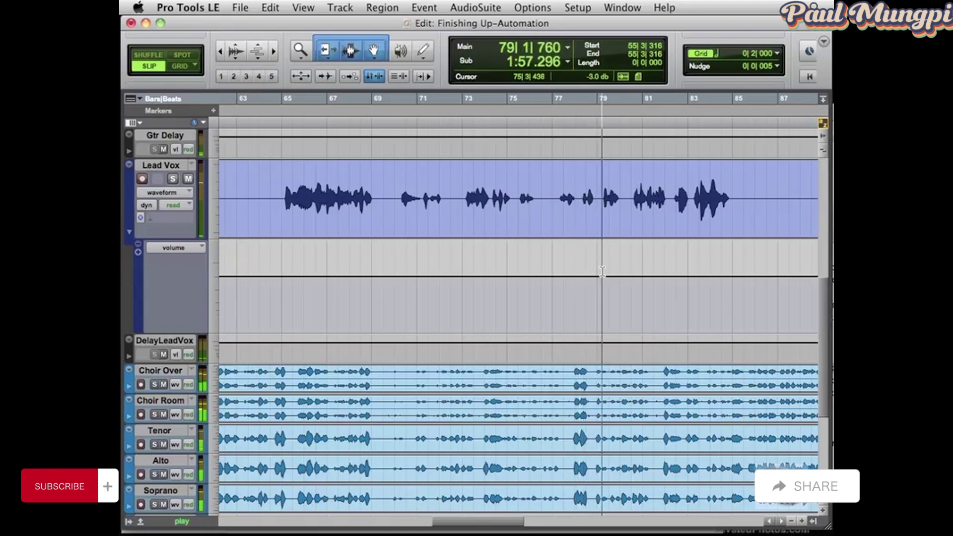
- Raise the volume automation of the short Lead Vox phrase between bars 78 and 79 and audition it from bar 77
{"action": "key", "text": "space"}
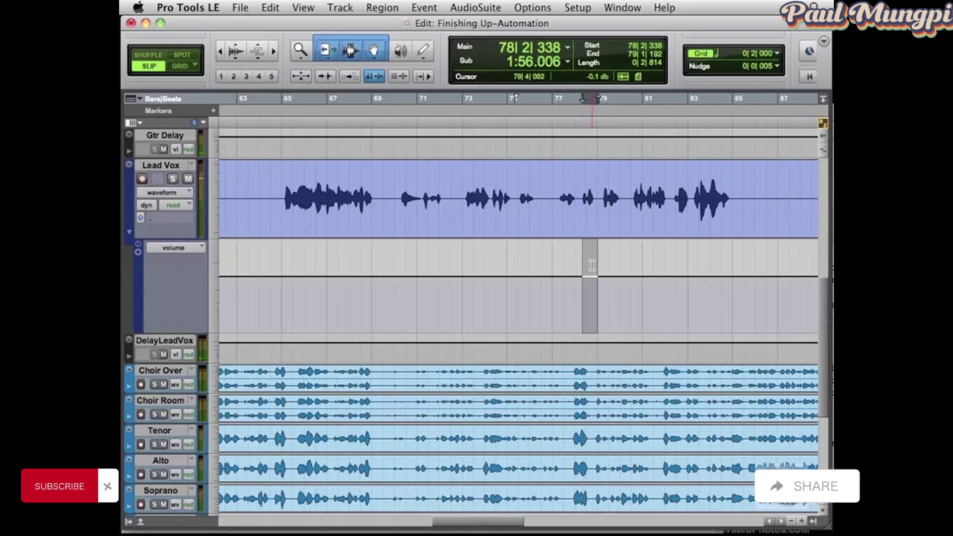
{"action": "left_click", "coordinate": [558, 280]}
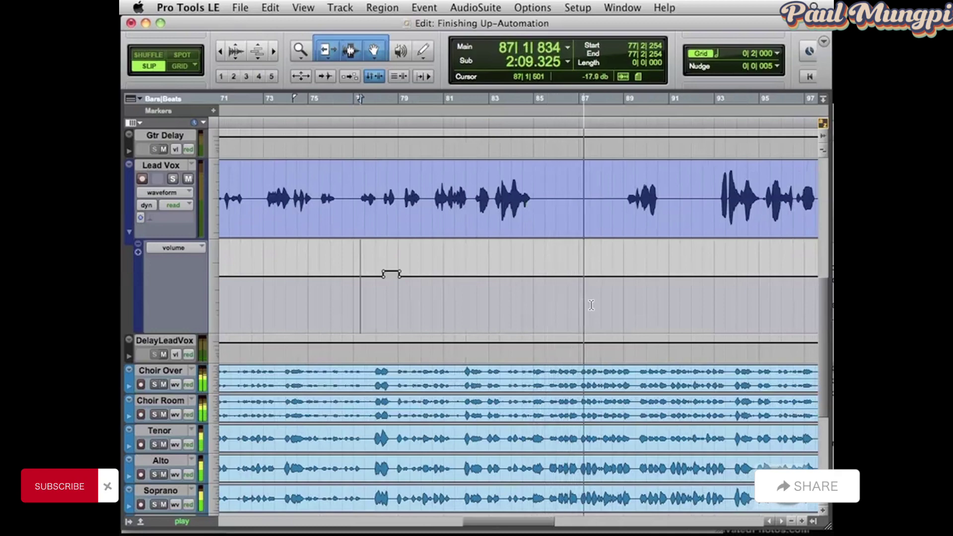
{"action": "key", "text": "space"}
- Play the choir section from about bar 84 and select the passage from bar 85 to 93 across the choir tracks
{"action": "scroll", "coordinate": [591, 287], "scroll_direction": "down", "scroll_amount": 4}
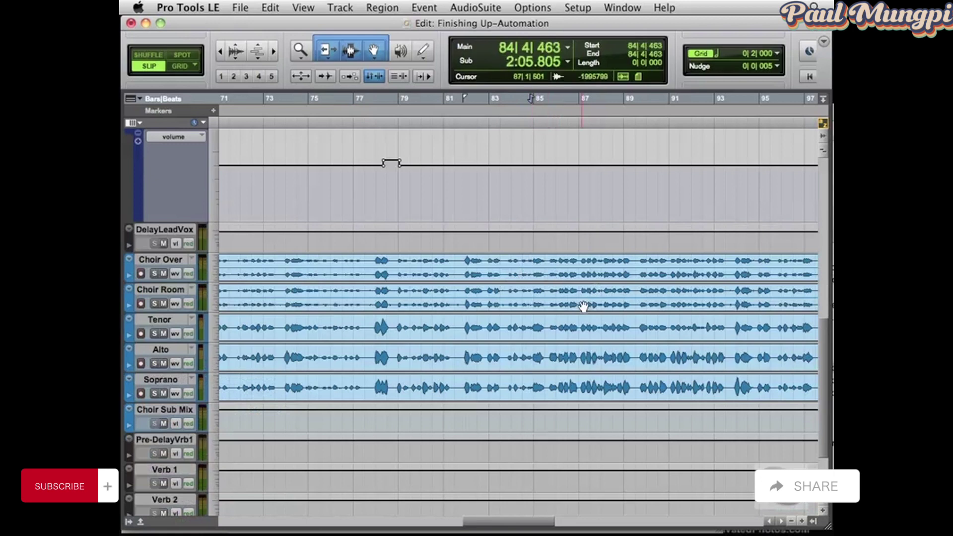
{"action": "key", "text": "space"}
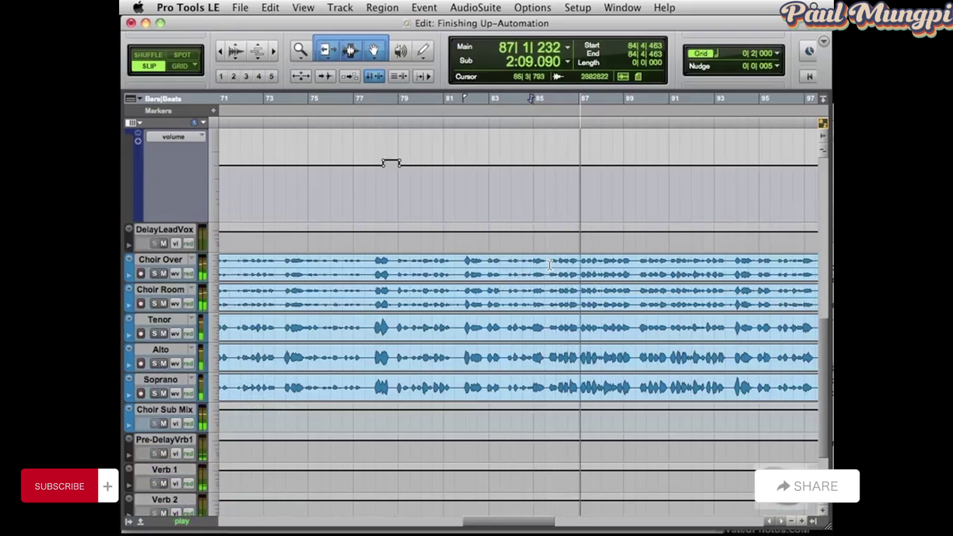
{"action": "left_click_drag", "start_coordinate": [550, 264], "coordinate": [631, 303]}
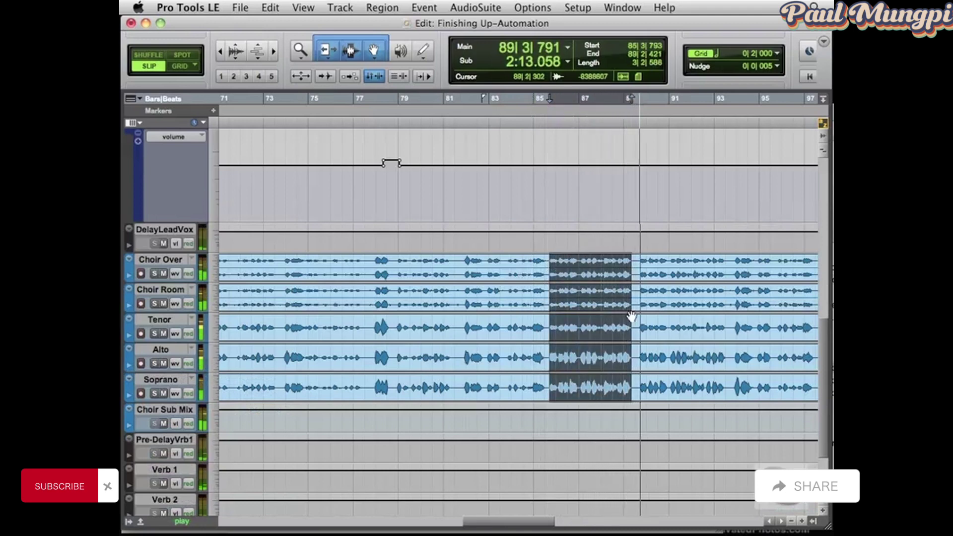
{"action": "scroll", "coordinate": [631, 307], "scroll_direction": "right", "scroll_amount": 3}
{"action": "scroll", "coordinate": [631, 316], "scroll_direction": "right", "scroll_amount": 3}
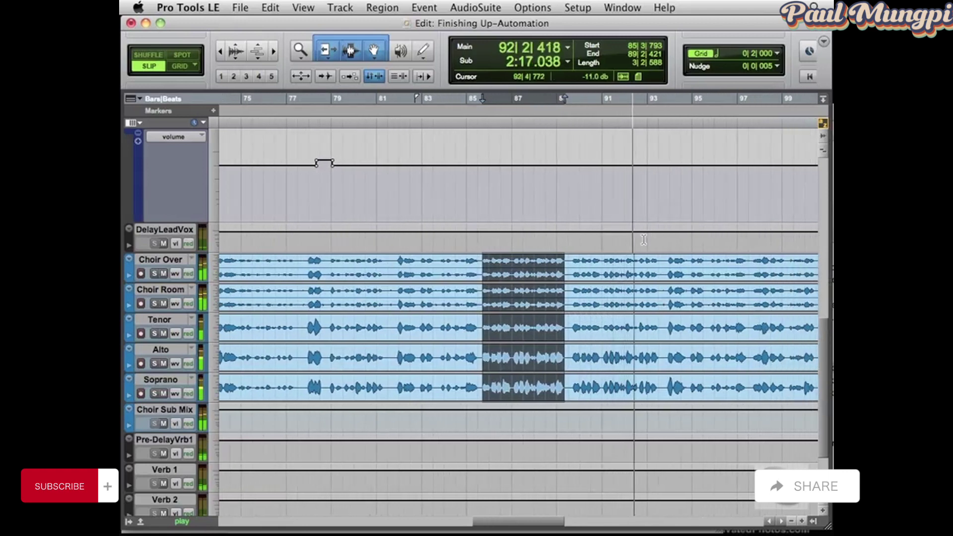
{"action": "left_click_drag", "start_coordinate": [568, 101], "coordinate": [658, 92]}
{"action": "key", "text": "space"}
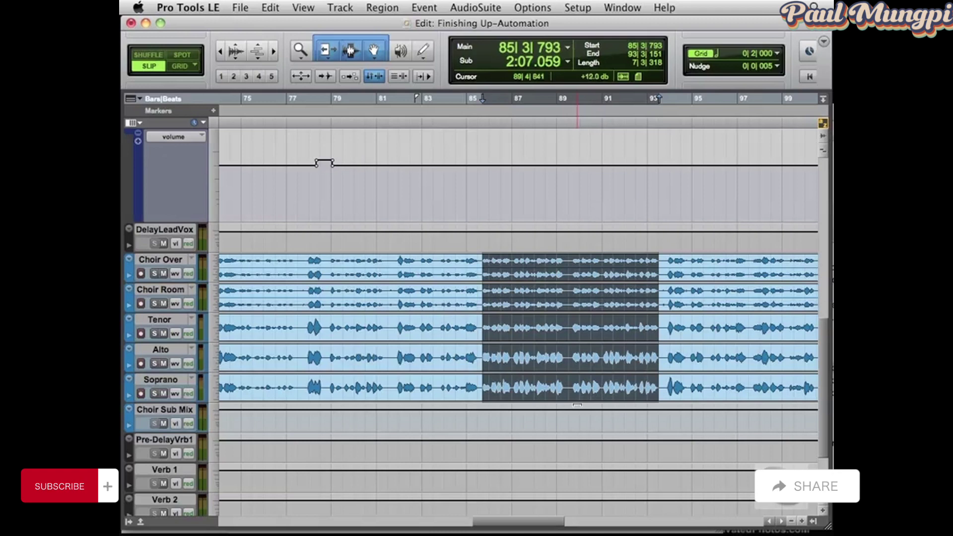
- Lower the Choir Sub Mix volume to -1.0 dB from bar 85 to 93 and play it from bar 84
{"action": "left_click", "coordinate": [577, 404]}
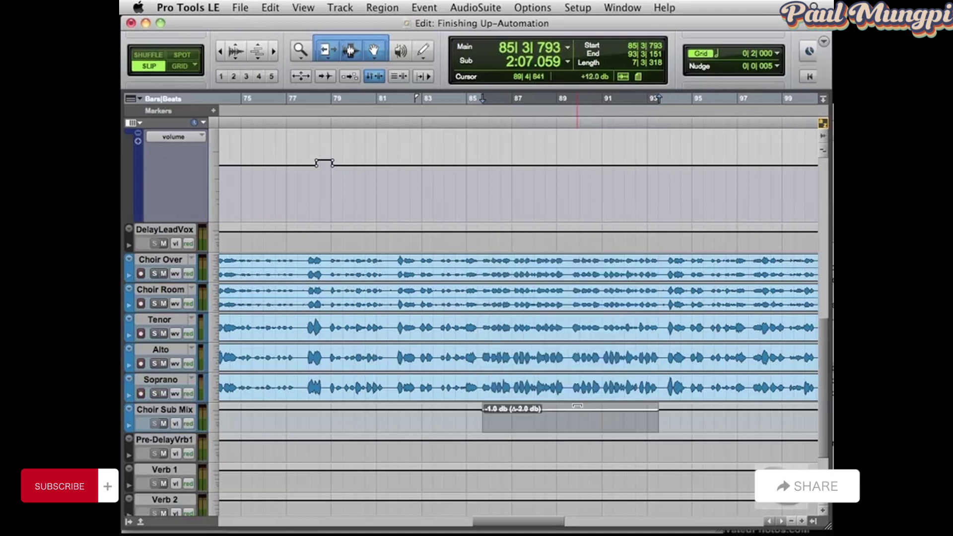
{"action": "left_click", "coordinate": [462, 416]}
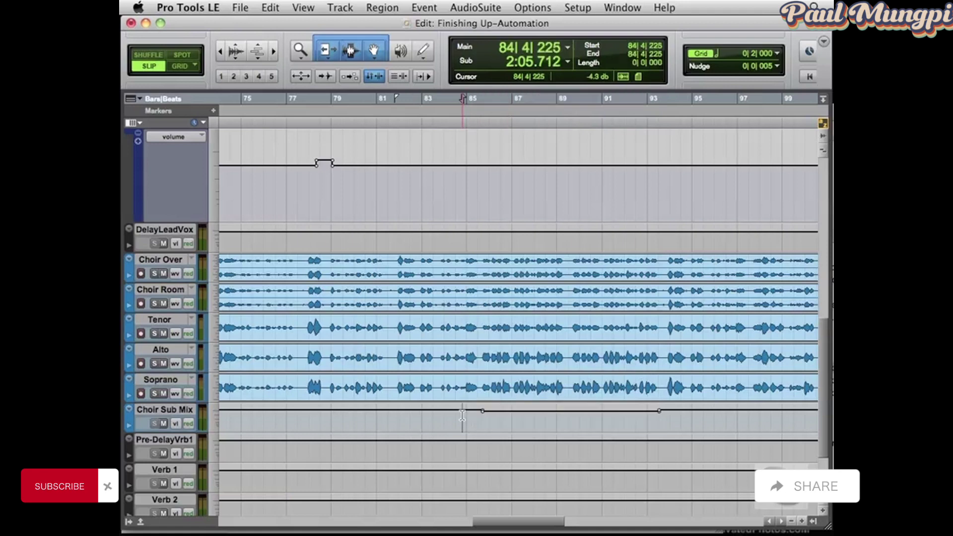
{"action": "key", "text": "space"}
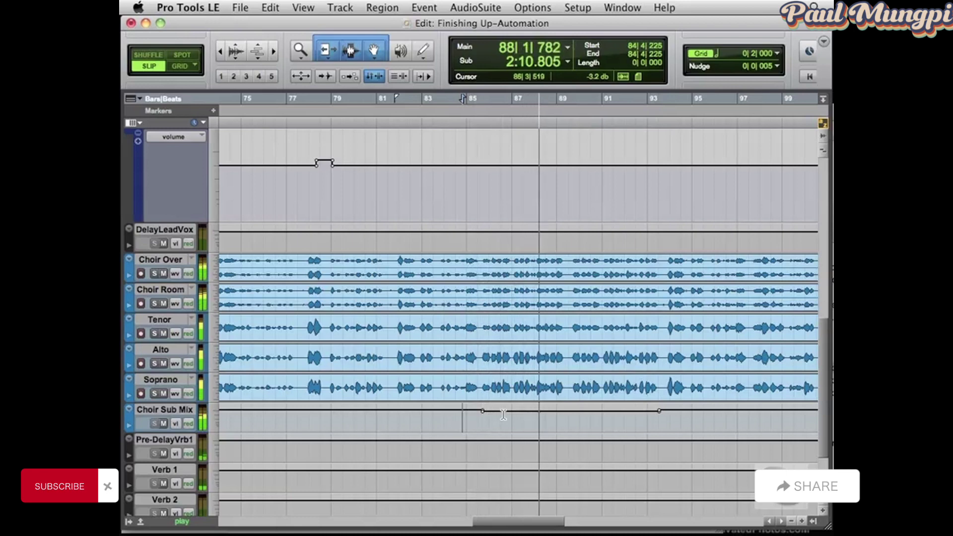
- Raise the Choir Sub Mix volume segment between bars 85 and 93 and play it from bar 84
{"action": "key", "text": "super+bracketright"}
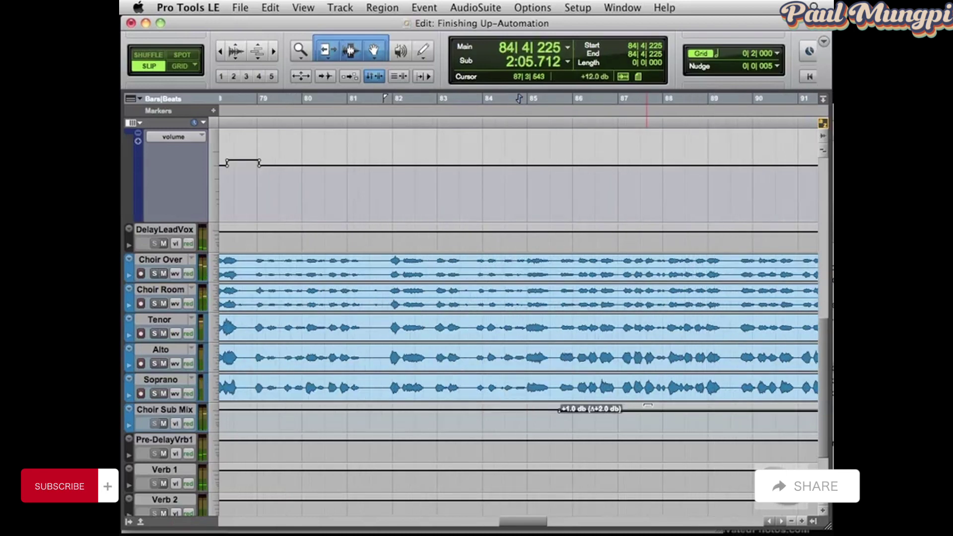
{"action": "left_click_drag", "start_coordinate": [647, 406], "coordinate": [627, 405]}
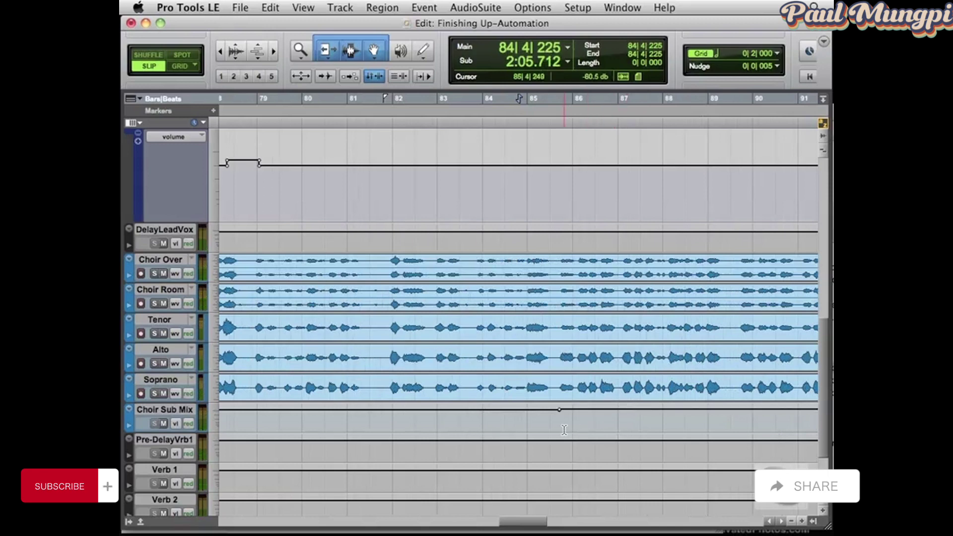
{"action": "key", "text": "space"}
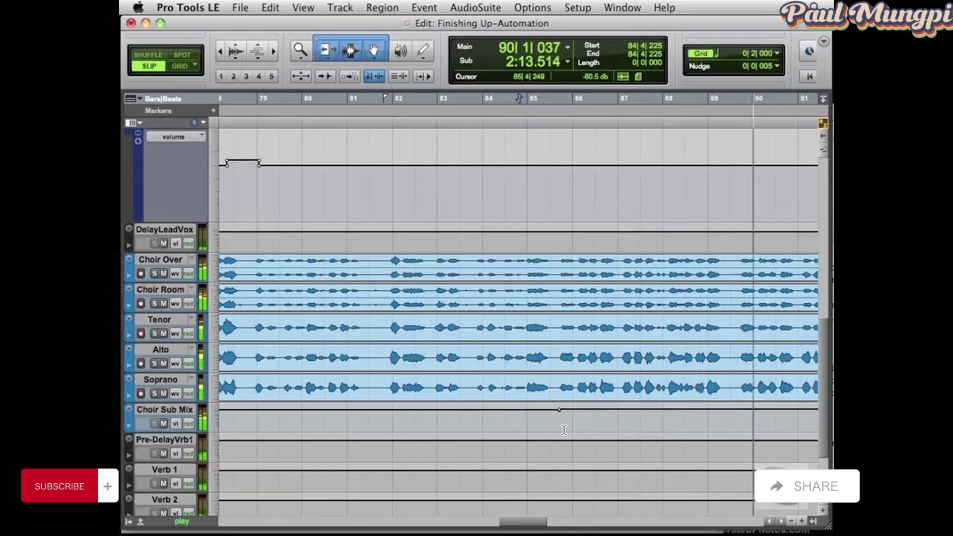
{"action": "key", "text": "space"}
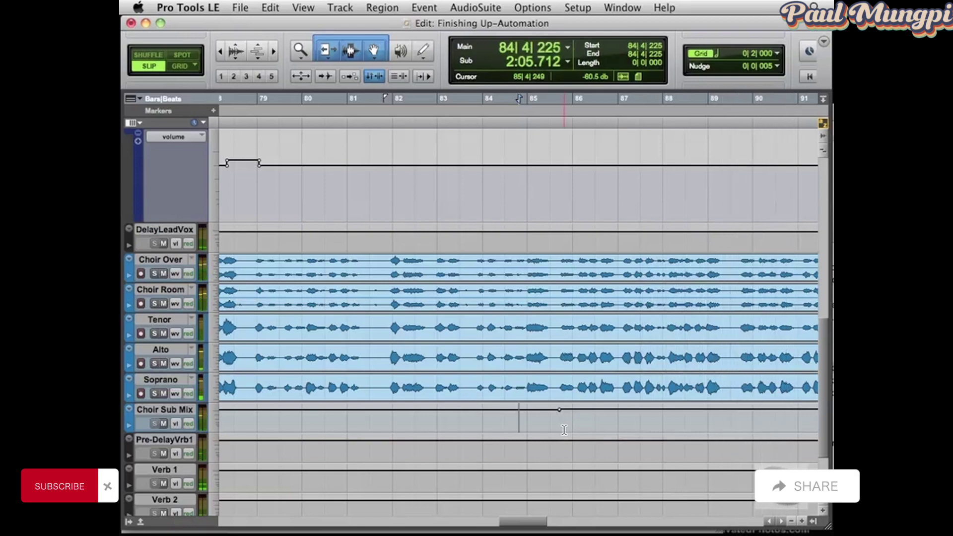
{"action": "key", "text": "r"}
{"action": "key", "text": "r"}
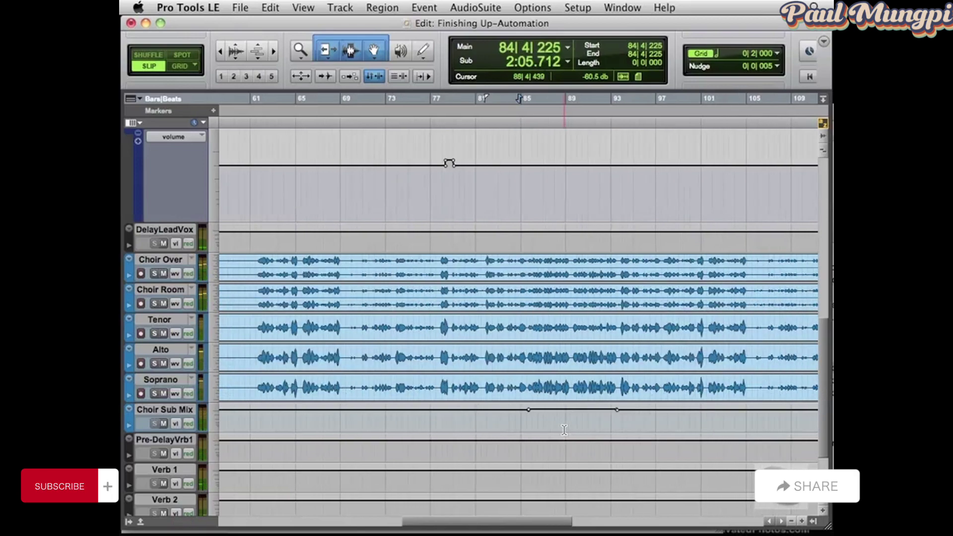
{"action": "key", "text": "r"}
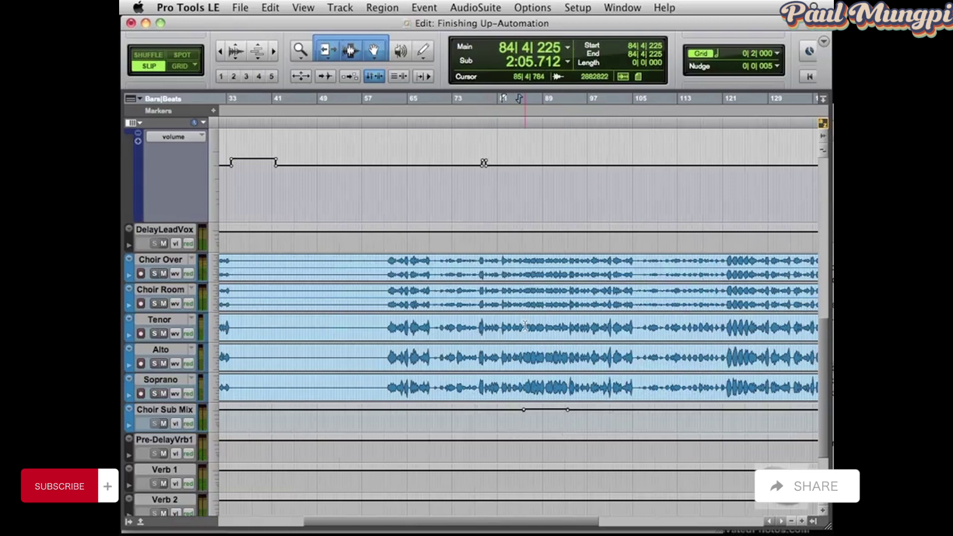